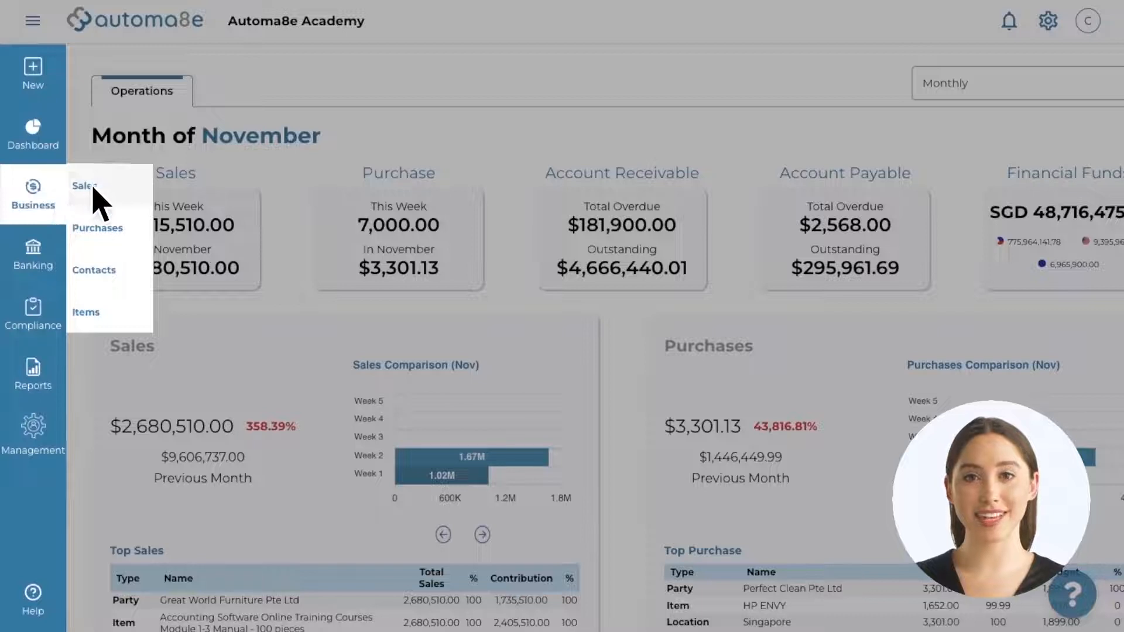
# Step: Open the Sales Invoices list from the Business section of the sidebar
pyautogui.click(112, 183)
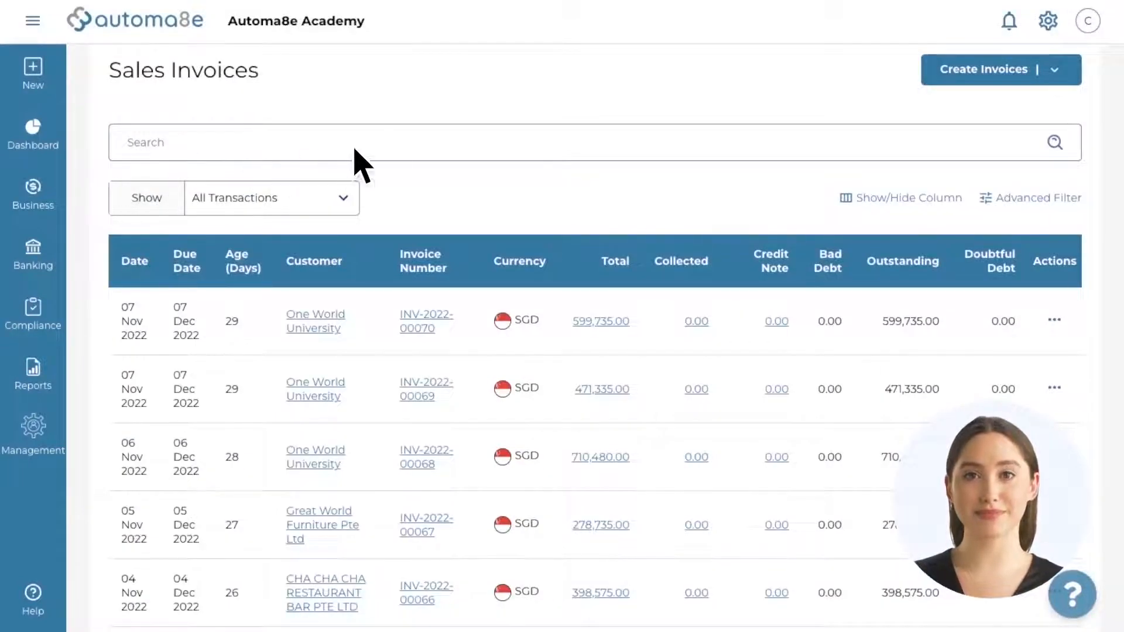
# Step: Create a new sales invoice dated 4 November 2022
pyautogui.click(963, 71)
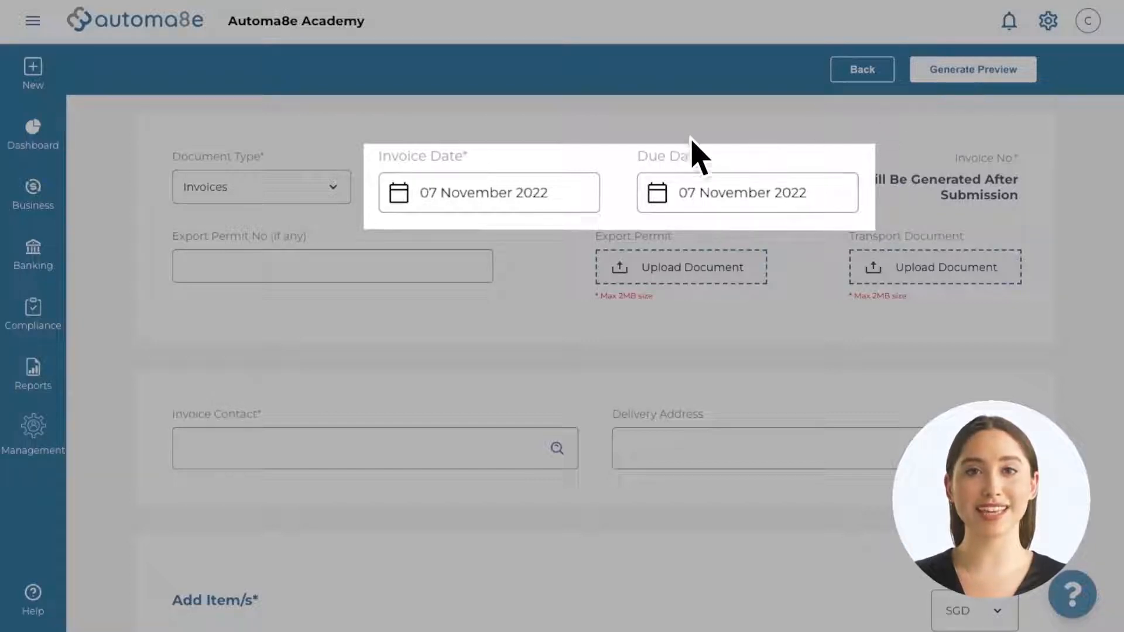
pyautogui.click(486, 197)
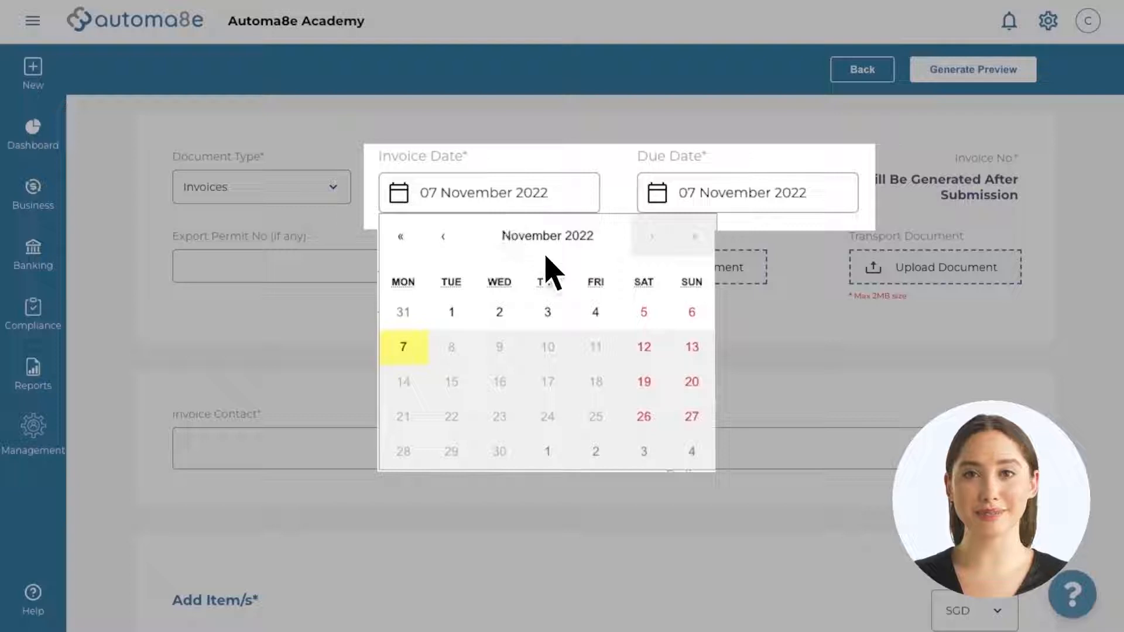
pyautogui.click(607, 318)
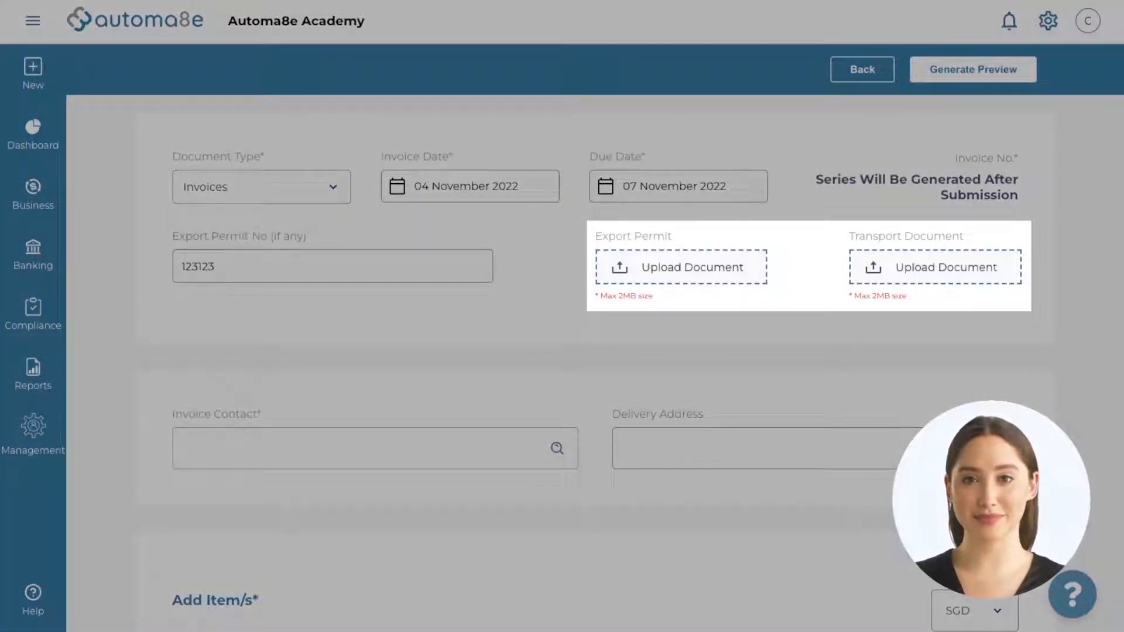
# Step: Search for the eye centre customer, select it as invoice contact, and review its addresses
pyautogui.scroll(-4, 609, 334)
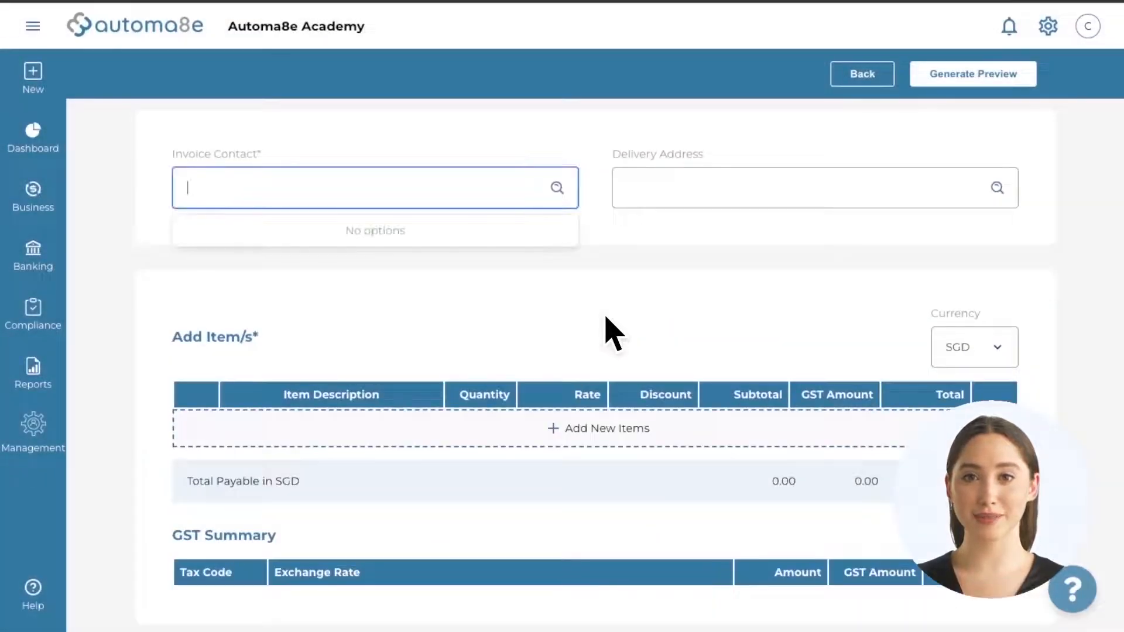
pyautogui.write('Natasha')
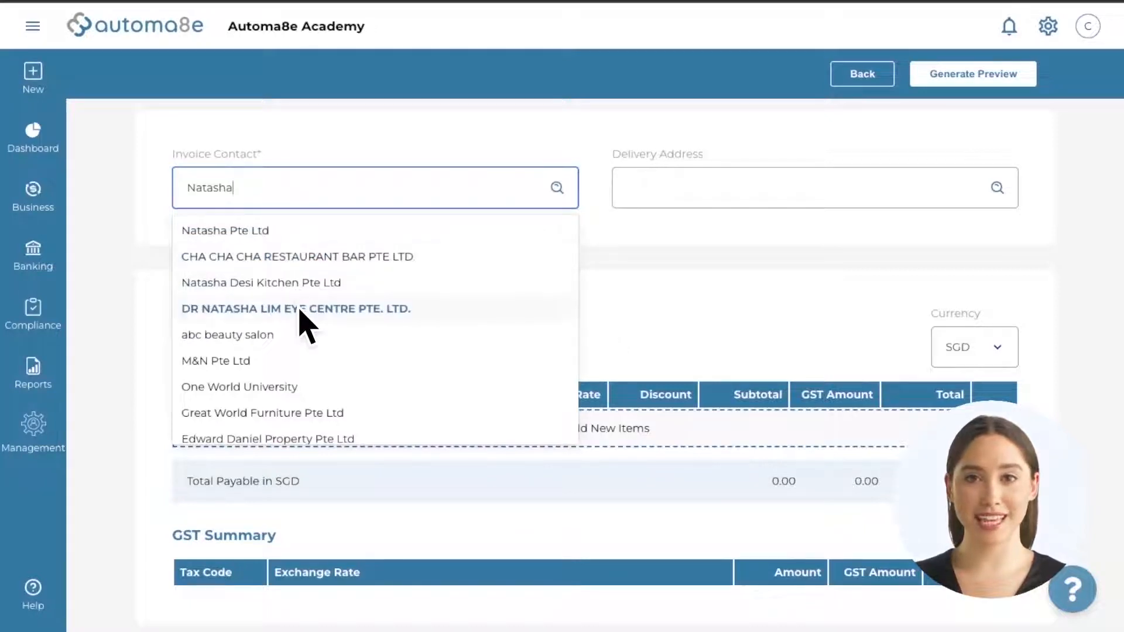
pyautogui.click(299, 310)
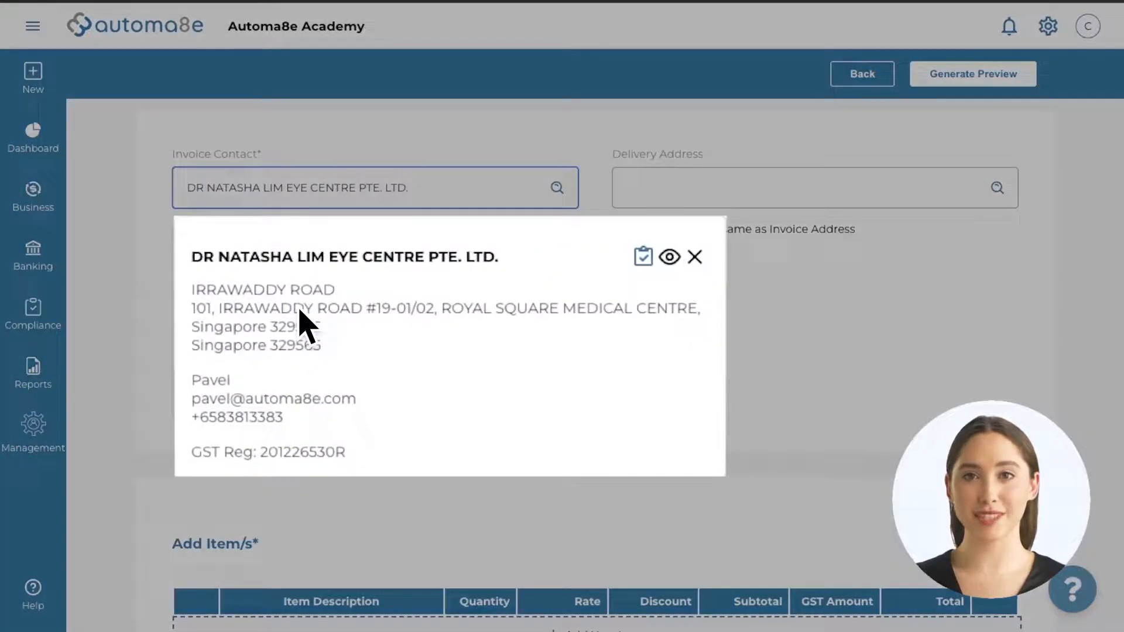
pyautogui.click(646, 258)
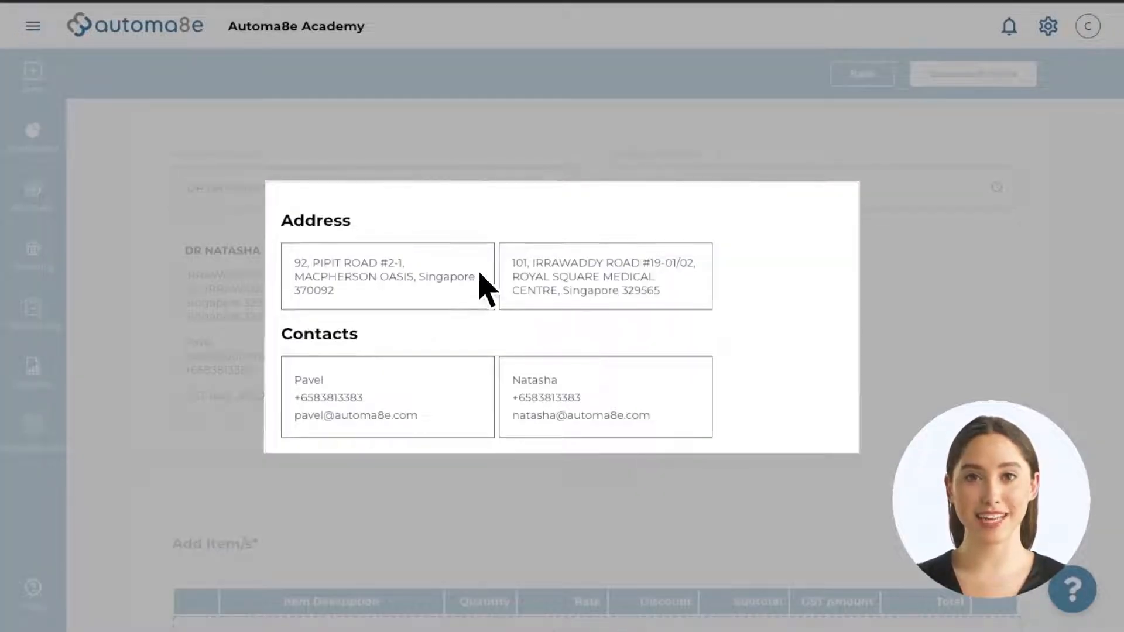
pyautogui.click(415, 281)
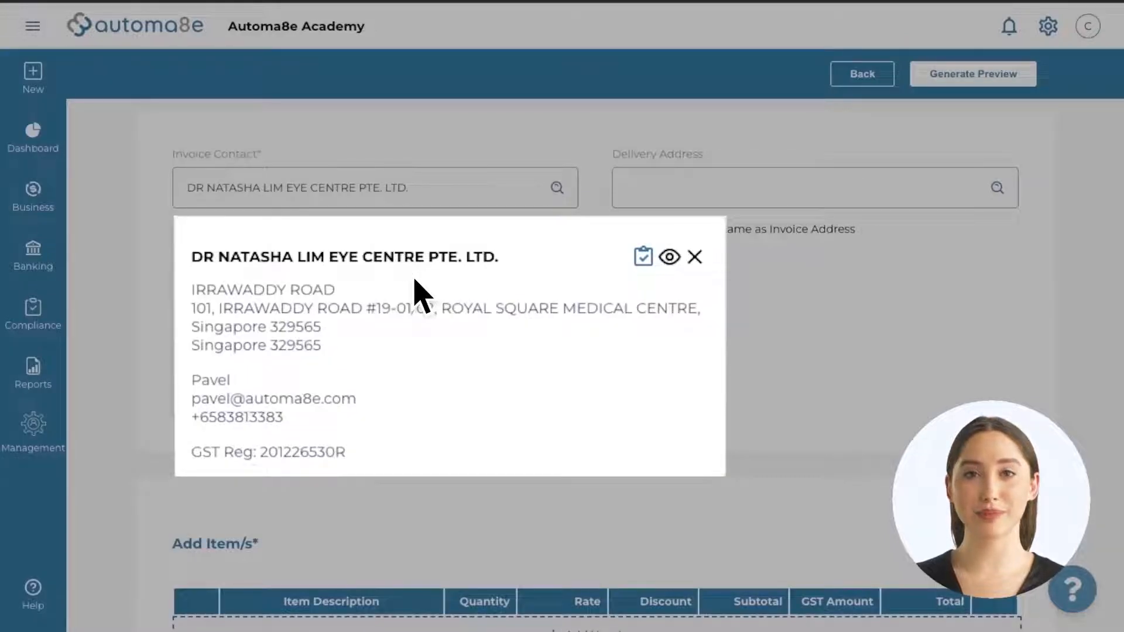
# Step: Change the customer's Irrawaddy Road address level to 5 and save the contact
pyautogui.click(669, 256)
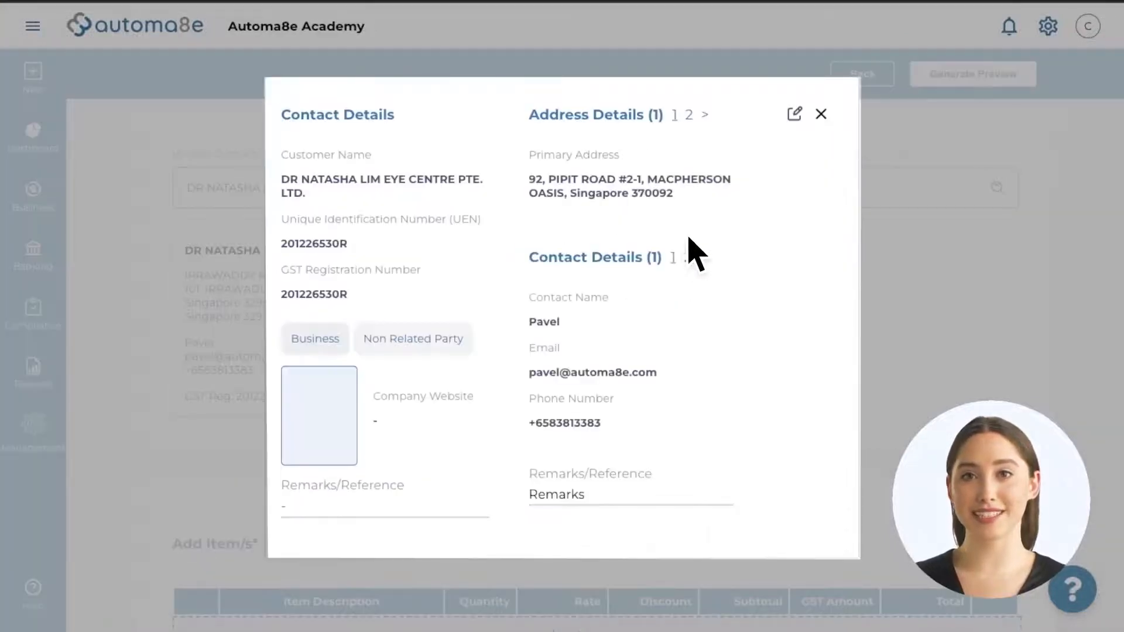
pyautogui.click(792, 115)
pyautogui.click(244, 245)
pyautogui.click(211, 398)
pyautogui.press('BackSpace')
pyautogui.write('5')
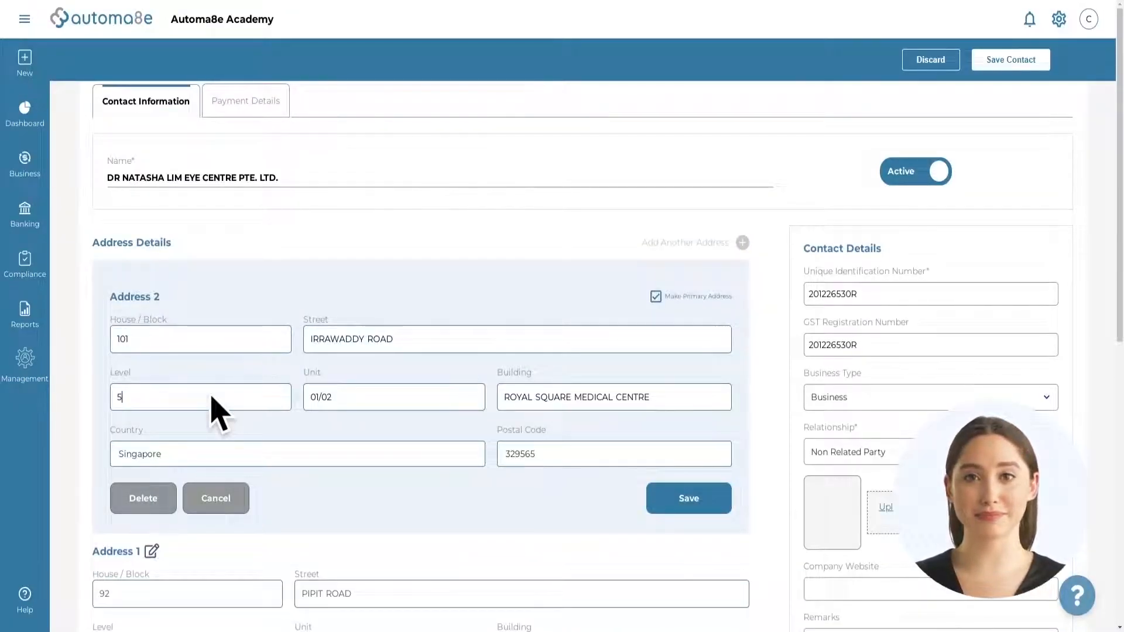
pyautogui.click(680, 502)
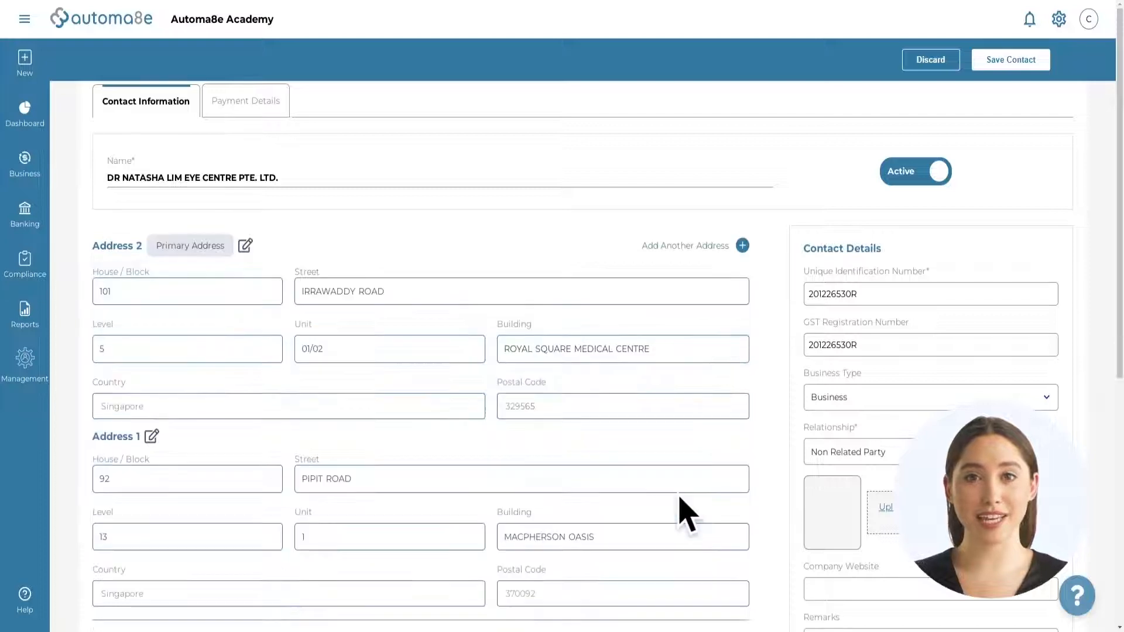
pyautogui.click(979, 63)
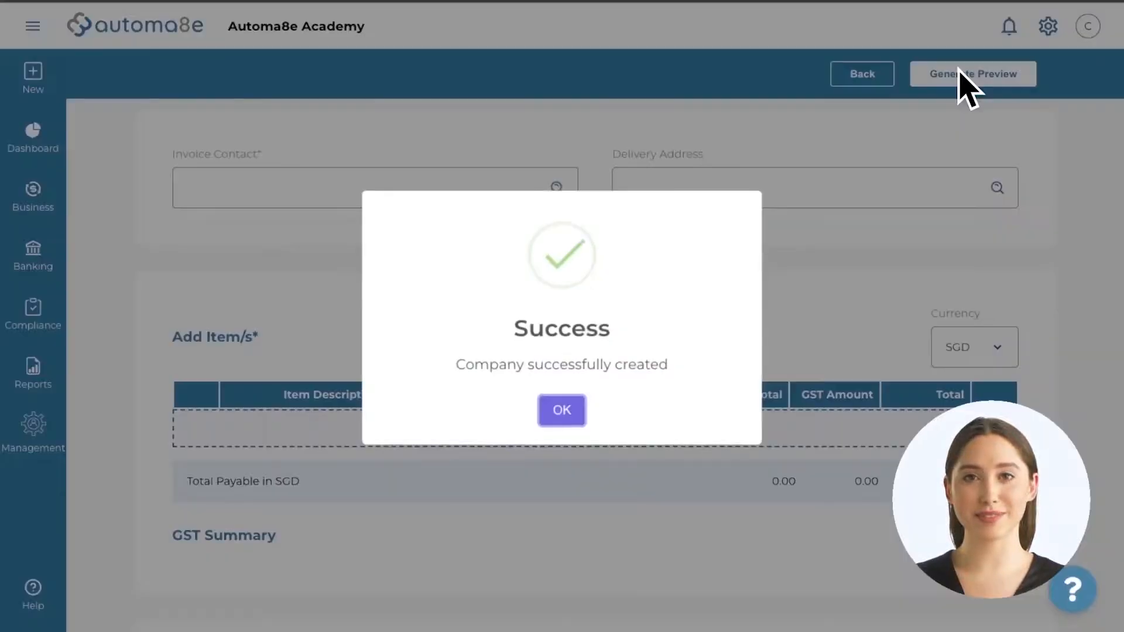
pyautogui.click(571, 410)
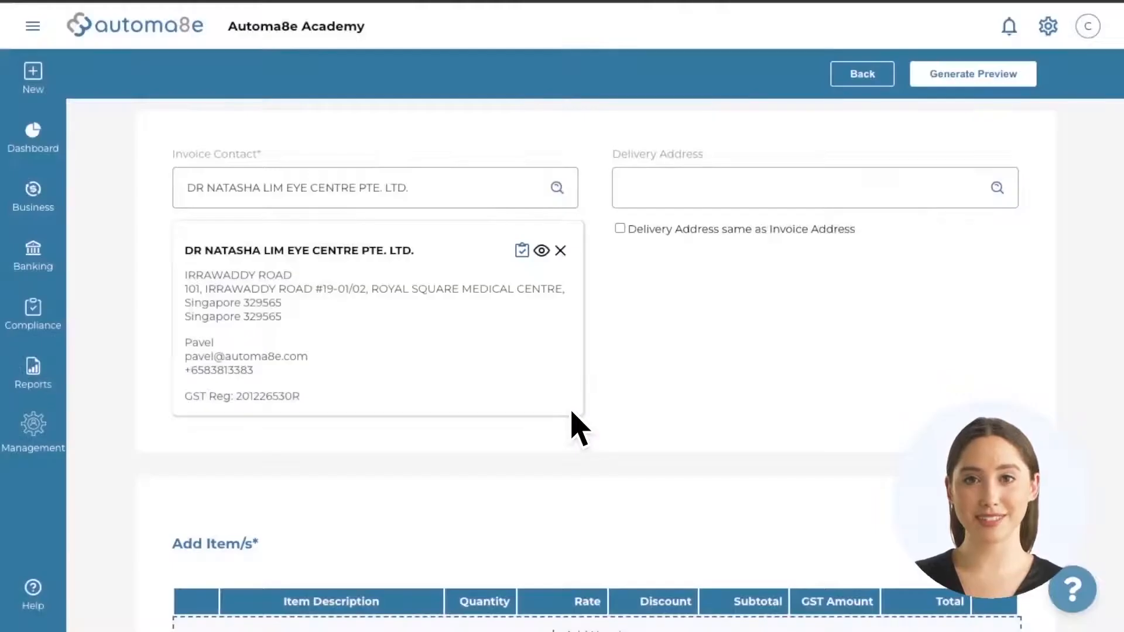
# Step: Set the delivery address to 101 Irrawaddy Road, Royal Square Medical Centre
pyautogui.click(707, 191)
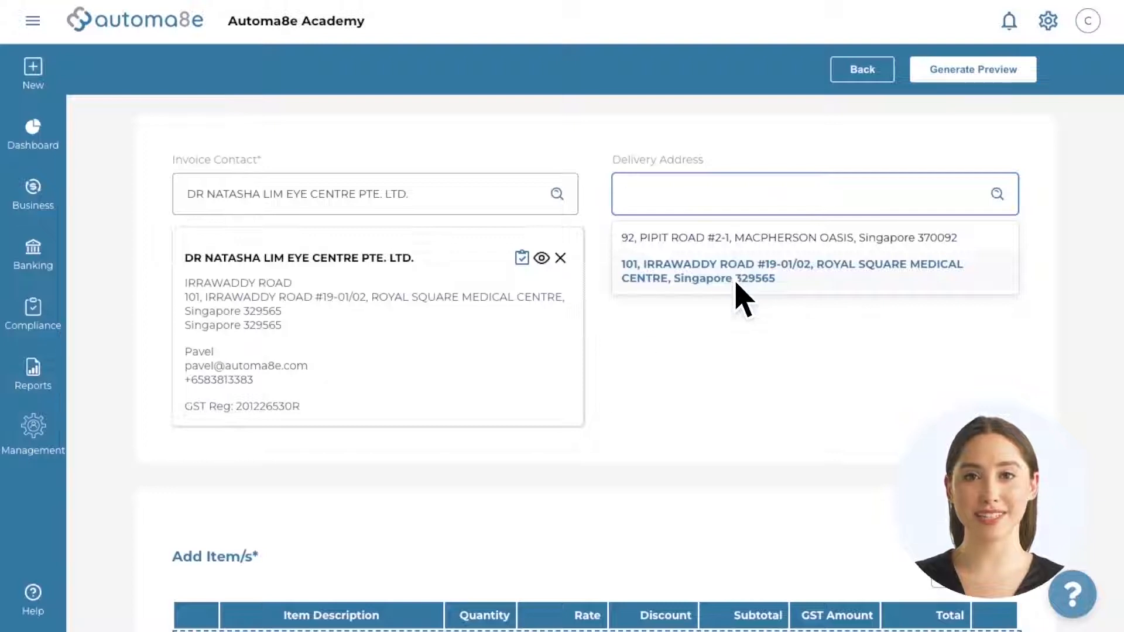
pyautogui.click(736, 285)
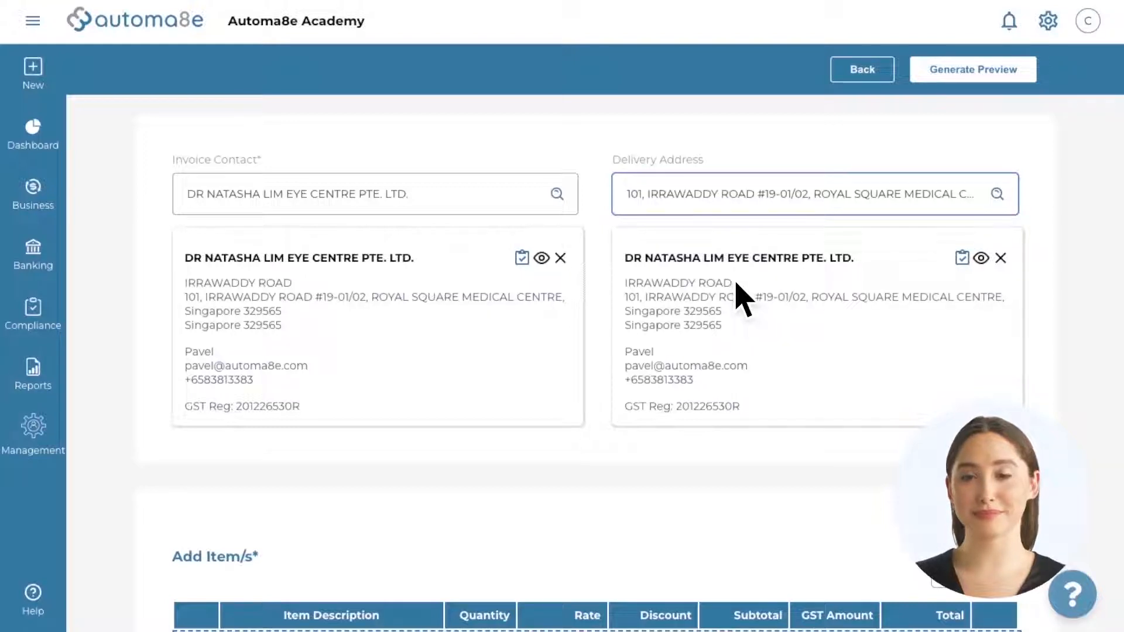
pyautogui.scroll(-6, 742, 299)
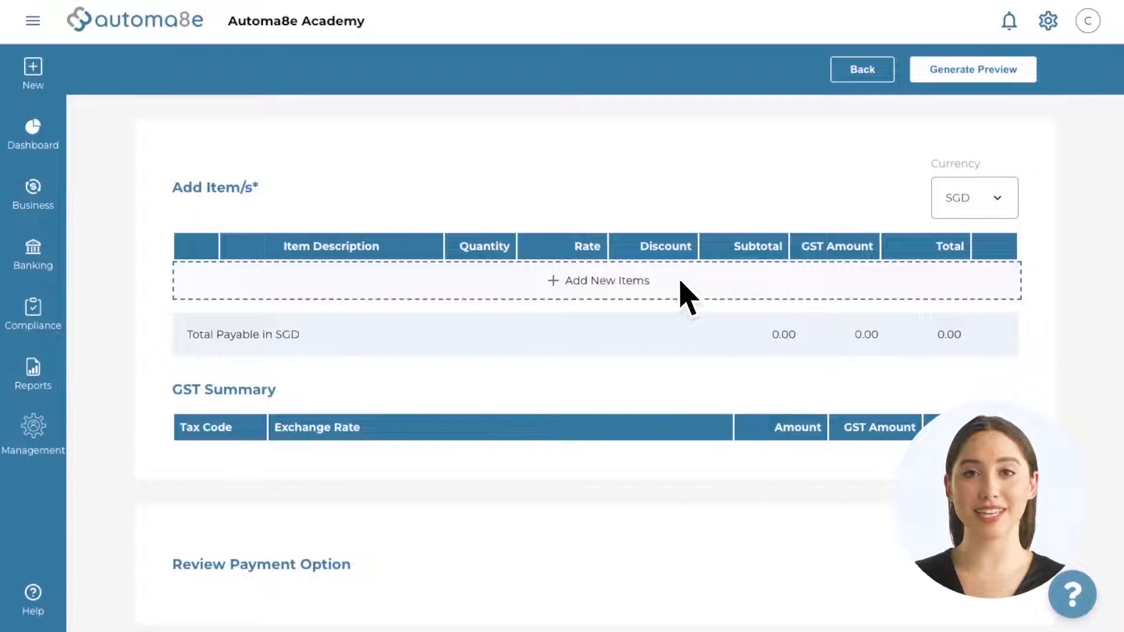
# Step: Add an Accounting Software Online Training Courses line with quantity 2
pyautogui.click(631, 293)
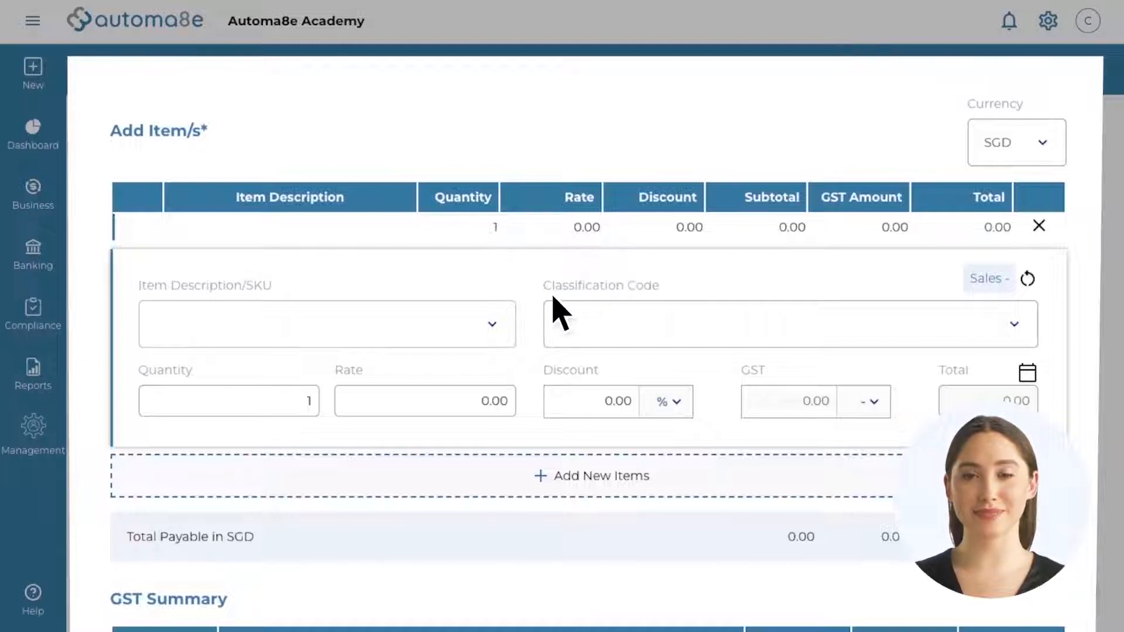
pyautogui.click(458, 335)
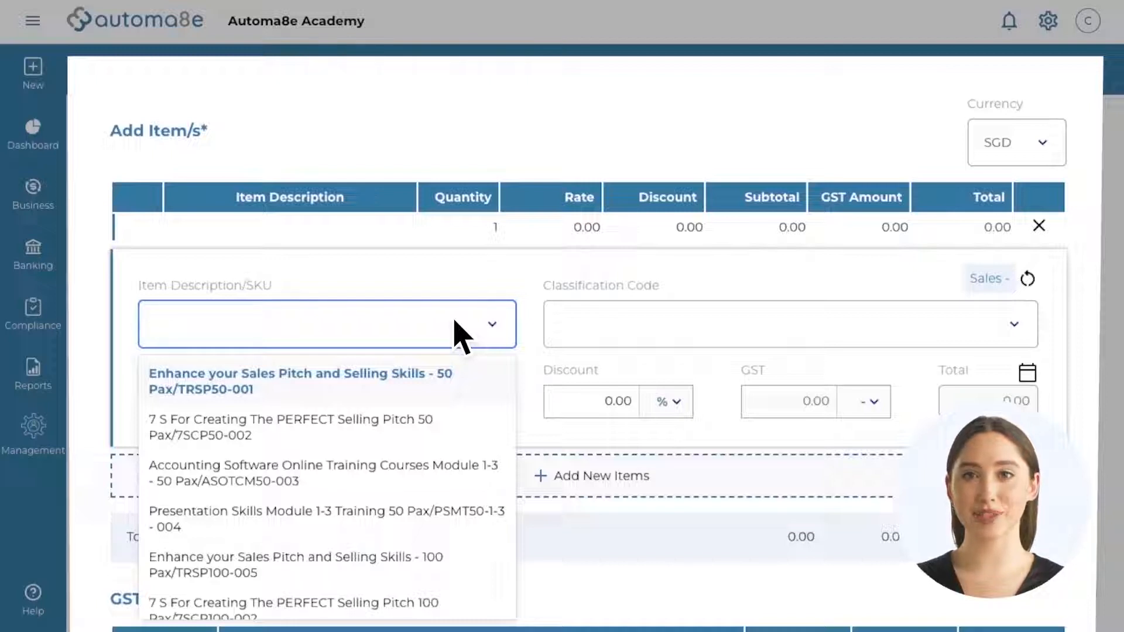
pyautogui.click(465, 473)
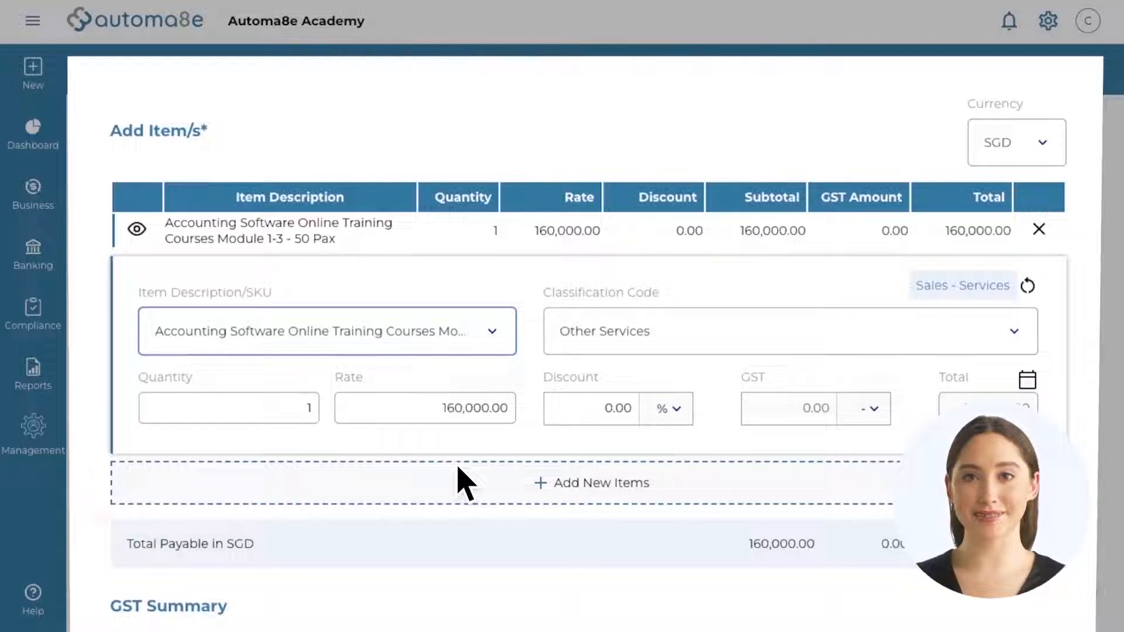
pyautogui.press('Tab')
pyautogui.write('2')
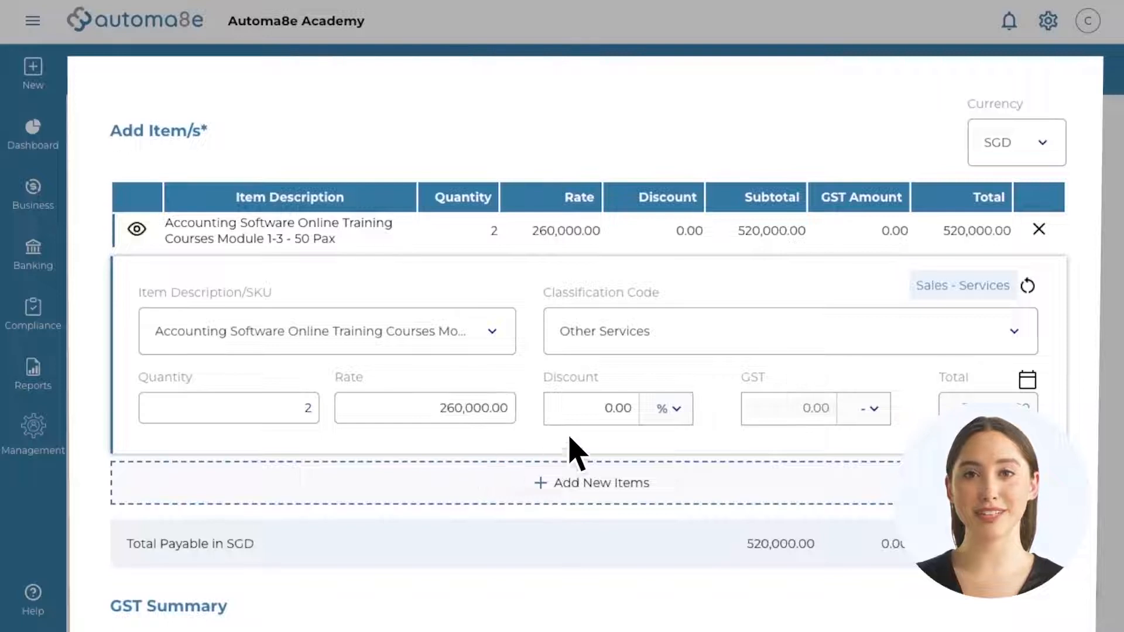
# Step: Give that line a SGD 1,000 discount and 7% SR GST, then delete it
pyautogui.click(663, 408)
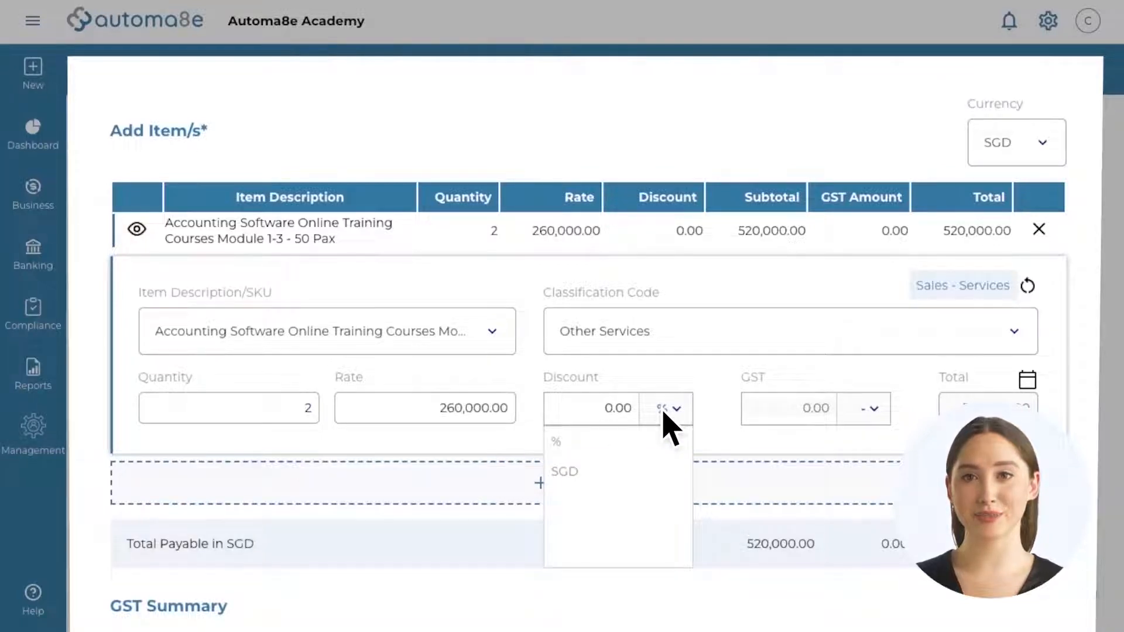
pyautogui.click(661, 472)
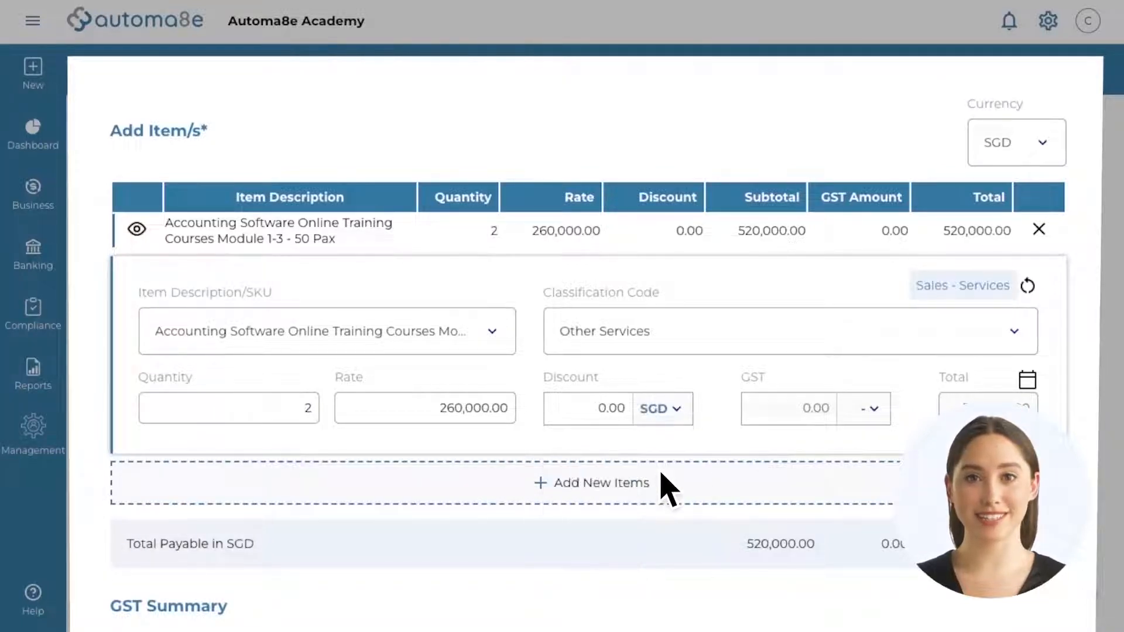
pyautogui.write('1000')
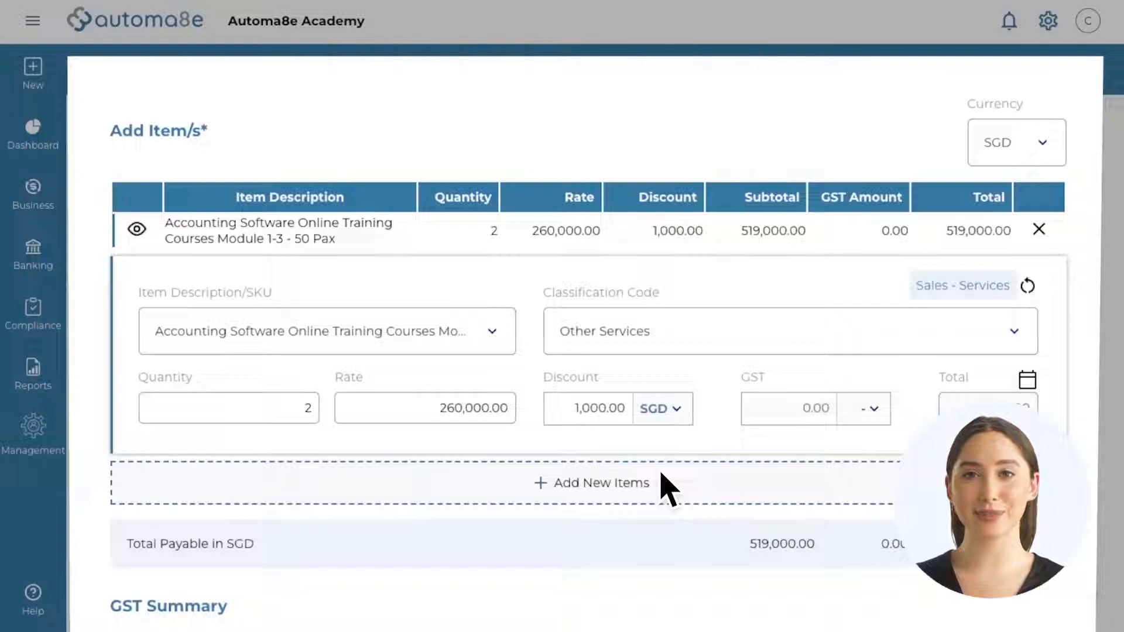
pyautogui.click(872, 409)
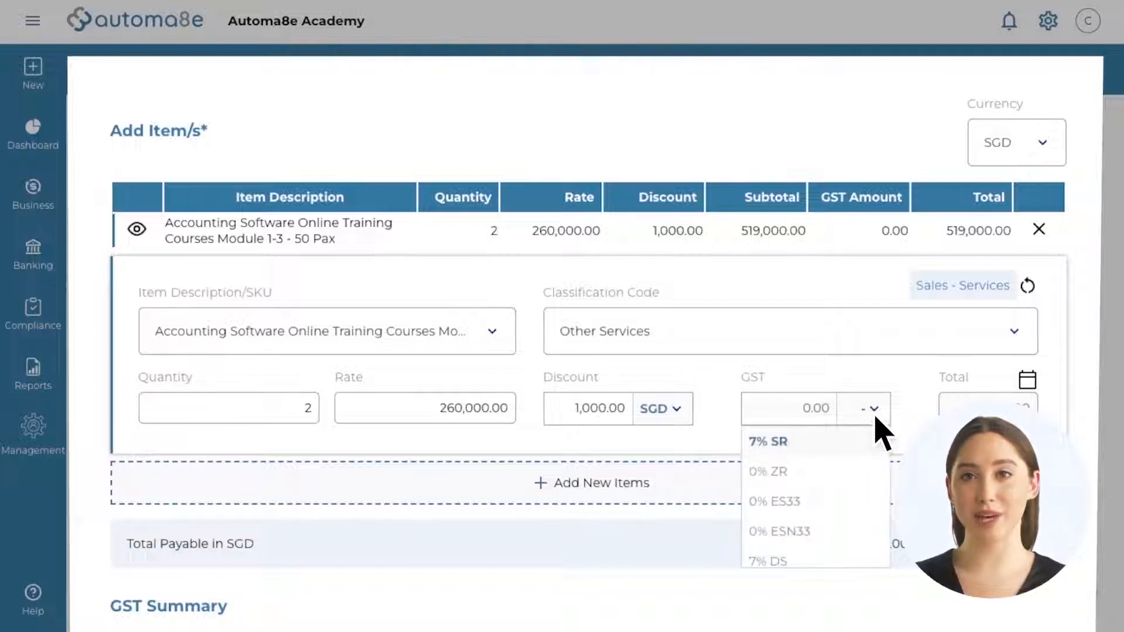
pyautogui.click(869, 443)
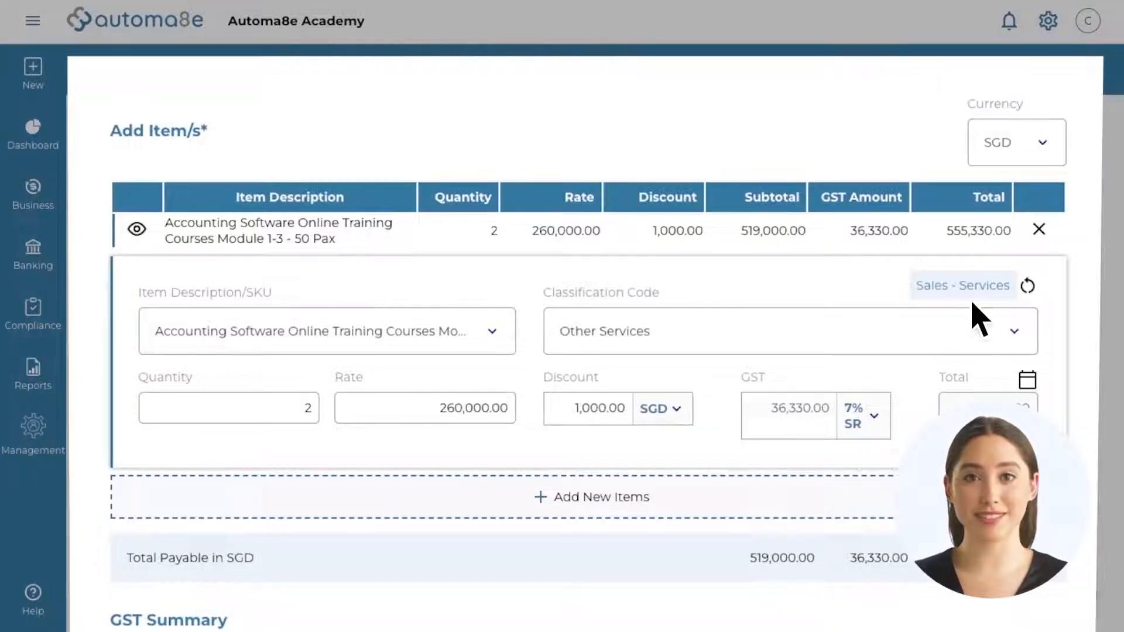
pyautogui.click(1041, 230)
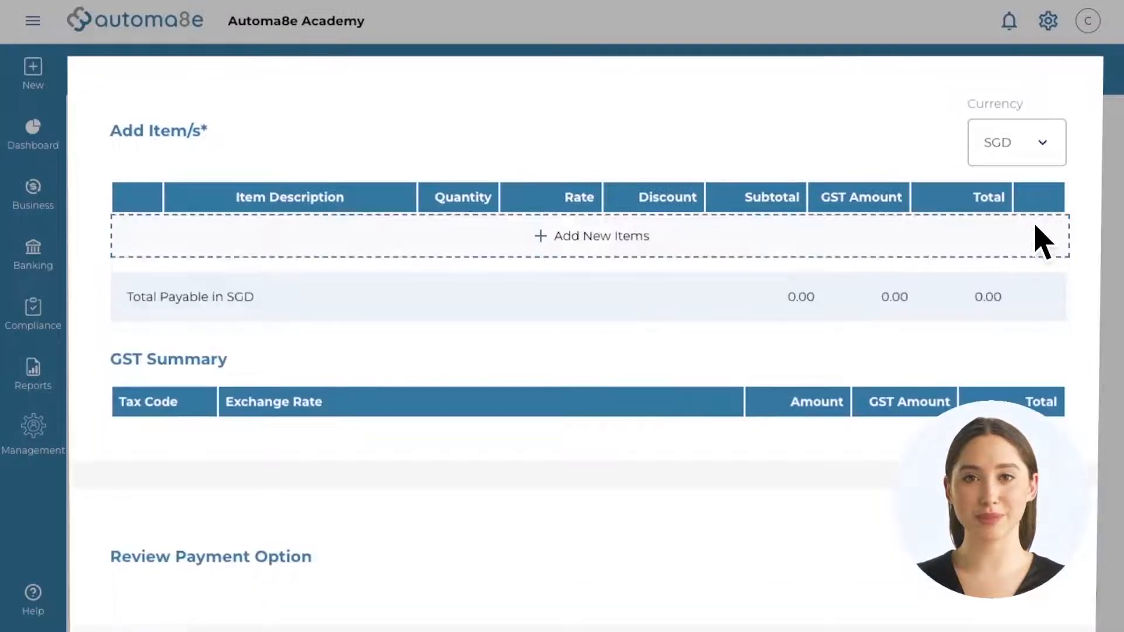
# Step: Add a 'Professional service' line classified under Sales > Services > Professional Services
pyautogui.click(607, 245)
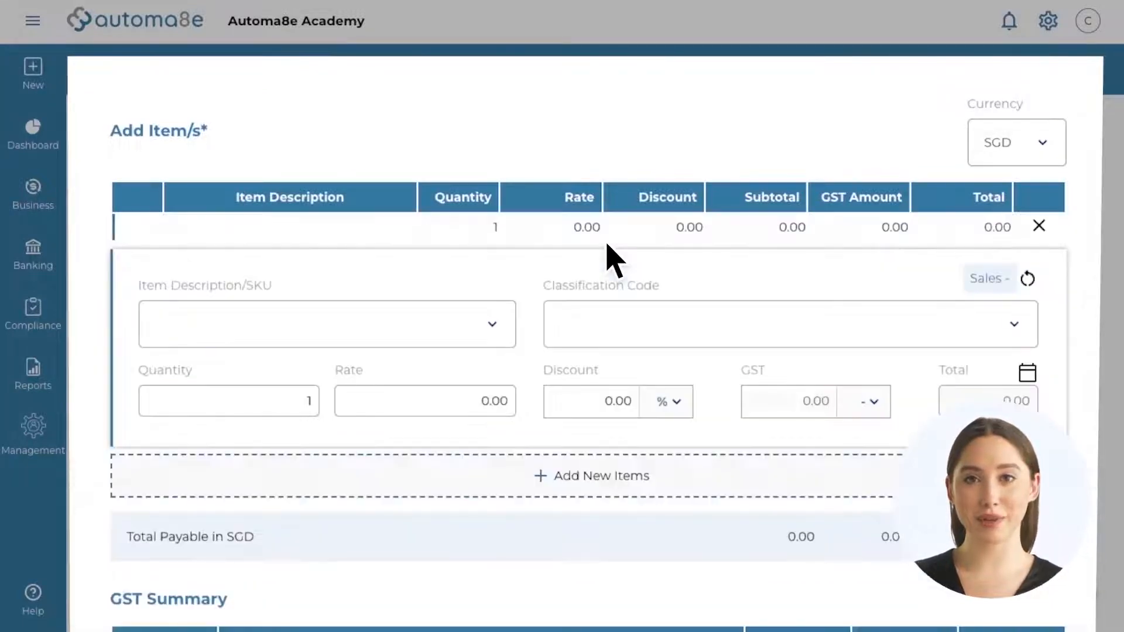
pyautogui.click(472, 322)
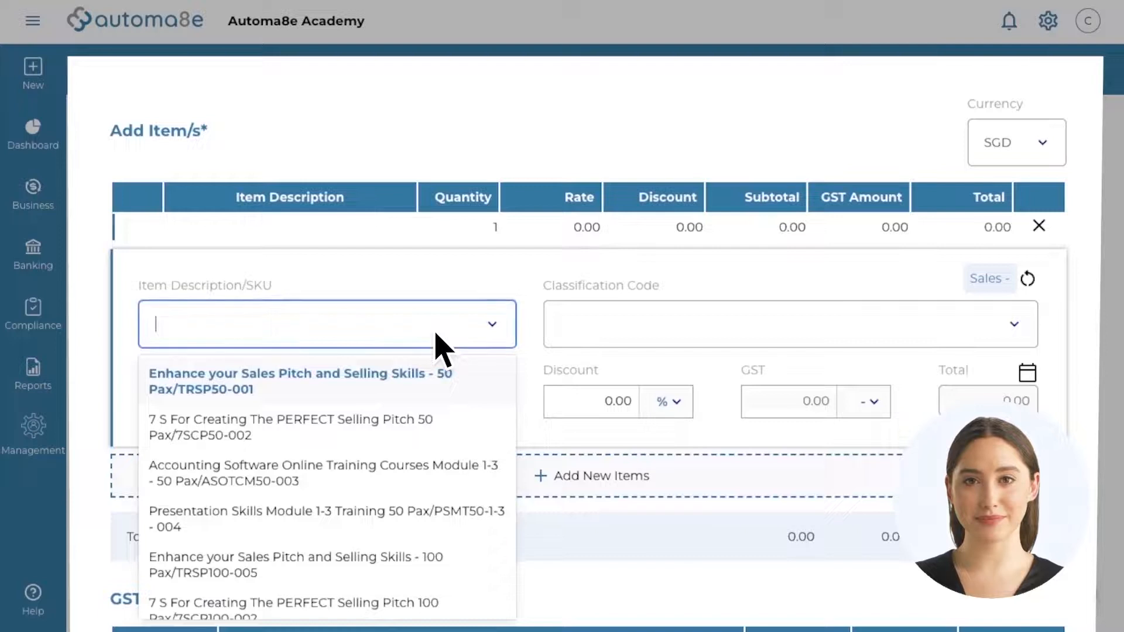
pyautogui.write('Professional service')
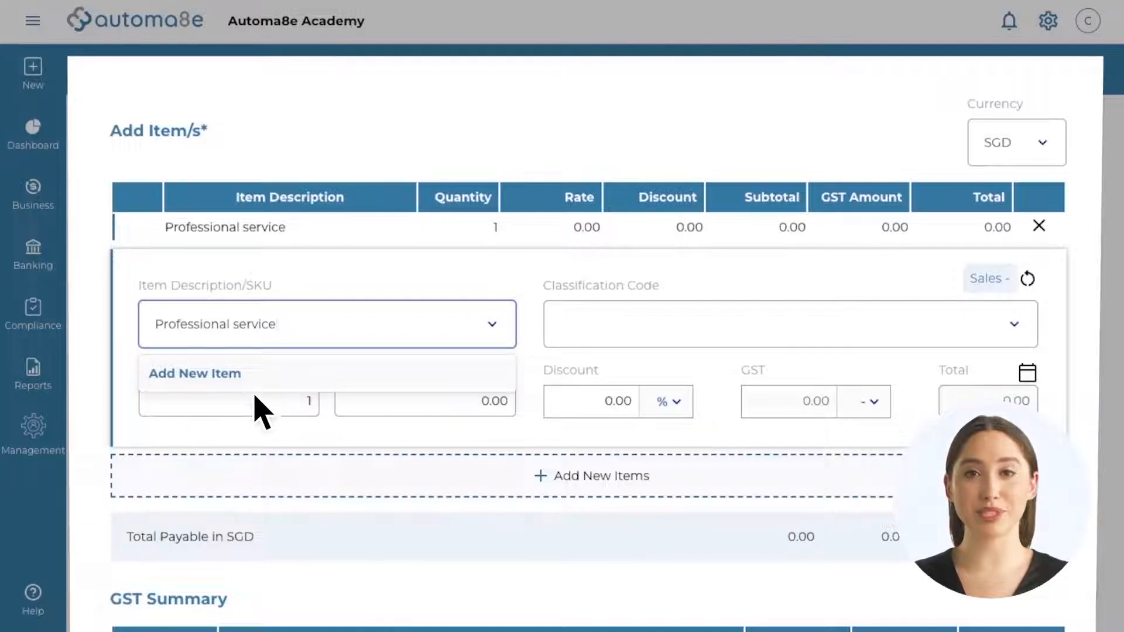
pyautogui.click(271, 434)
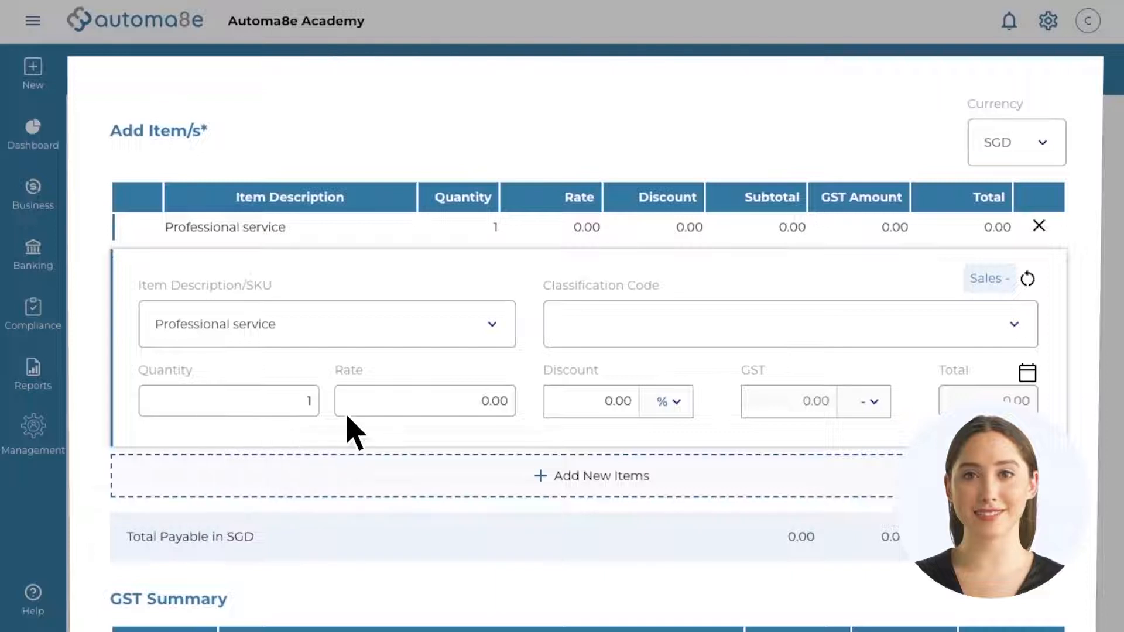
pyautogui.click(1027, 280)
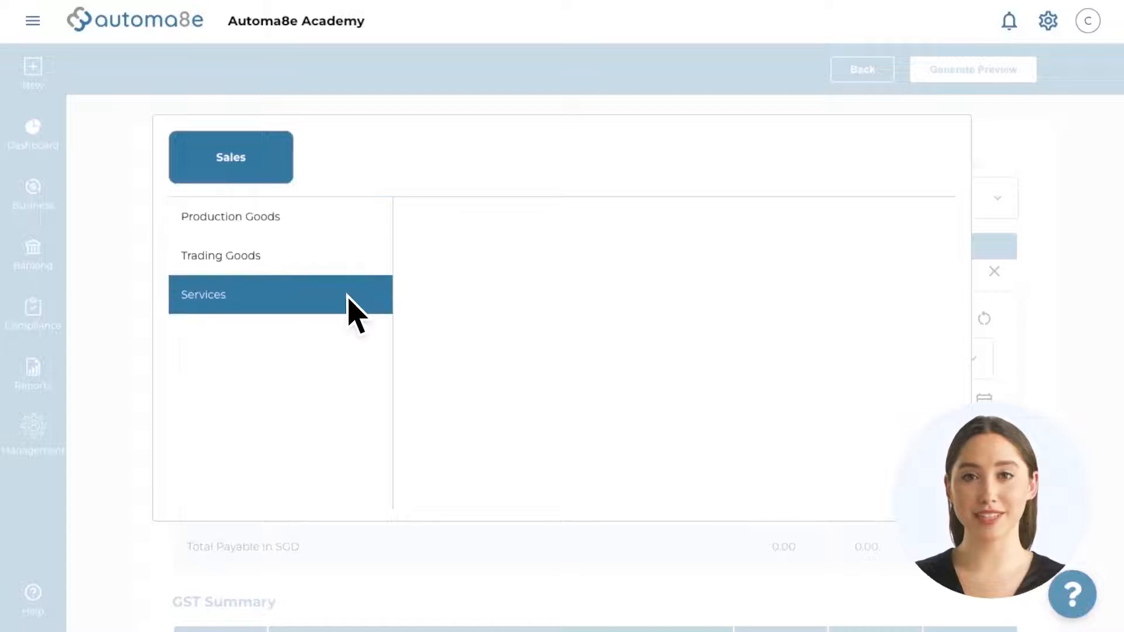
pyautogui.click(348, 297)
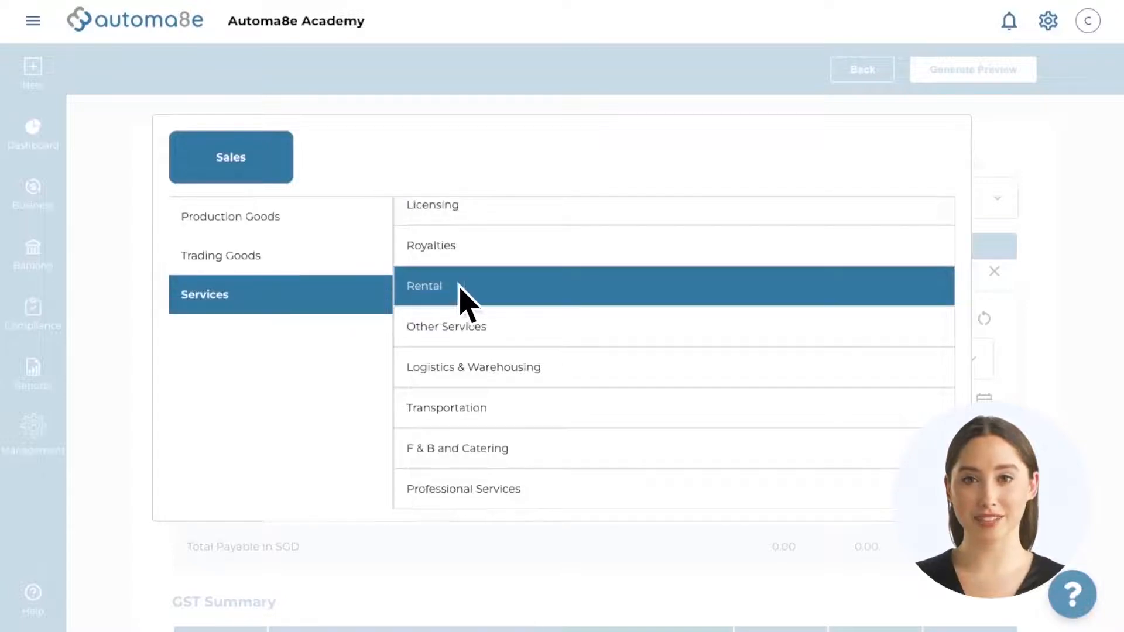
pyautogui.click(471, 494)
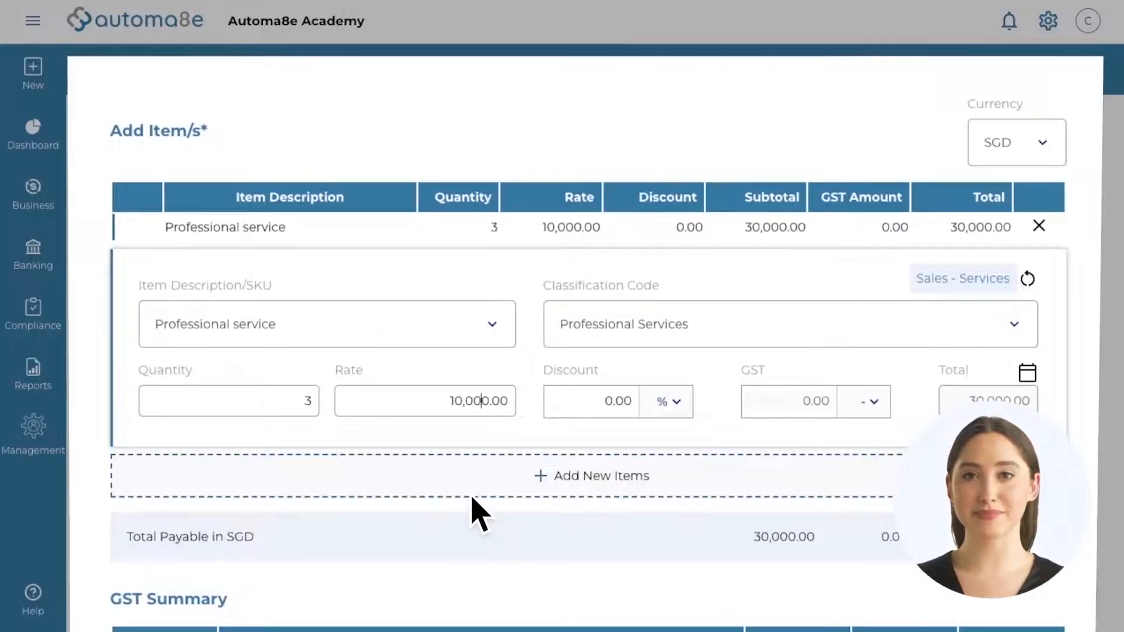
# Step: Enter the line's 10% discount and set its accrual start to 4 November 2022
pyautogui.press('Tab')
pyautogui.write('10')
pyautogui.press('Tab')
pyautogui.press('Tab')
pyautogui.press('Return')
pyautogui.press('Return')
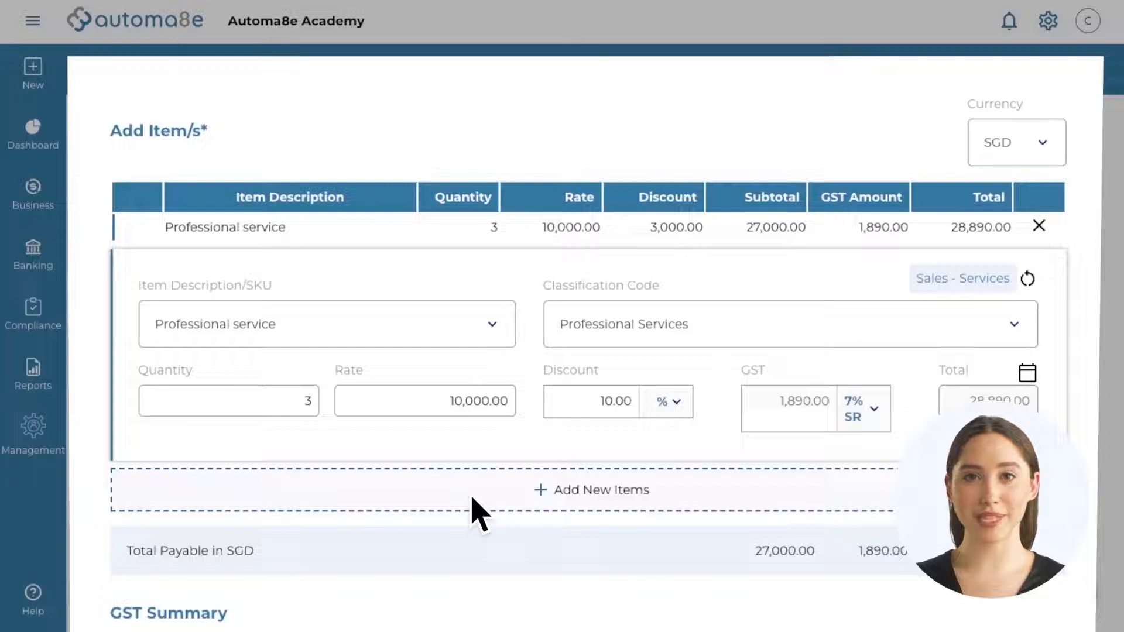
pyautogui.click(1027, 374)
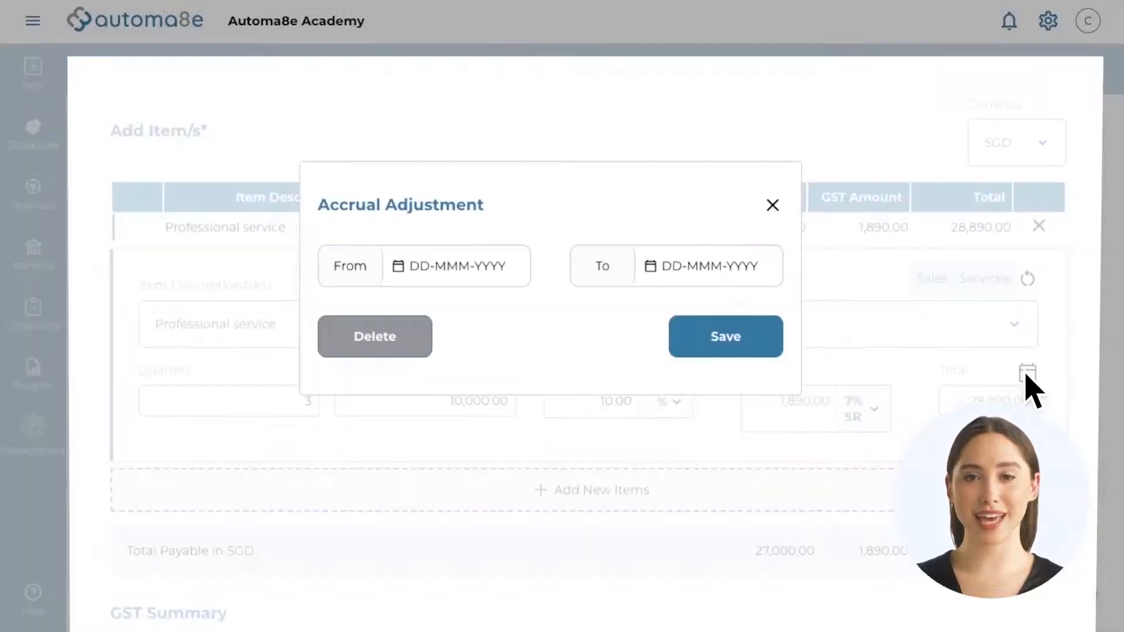
pyautogui.click(361, 266)
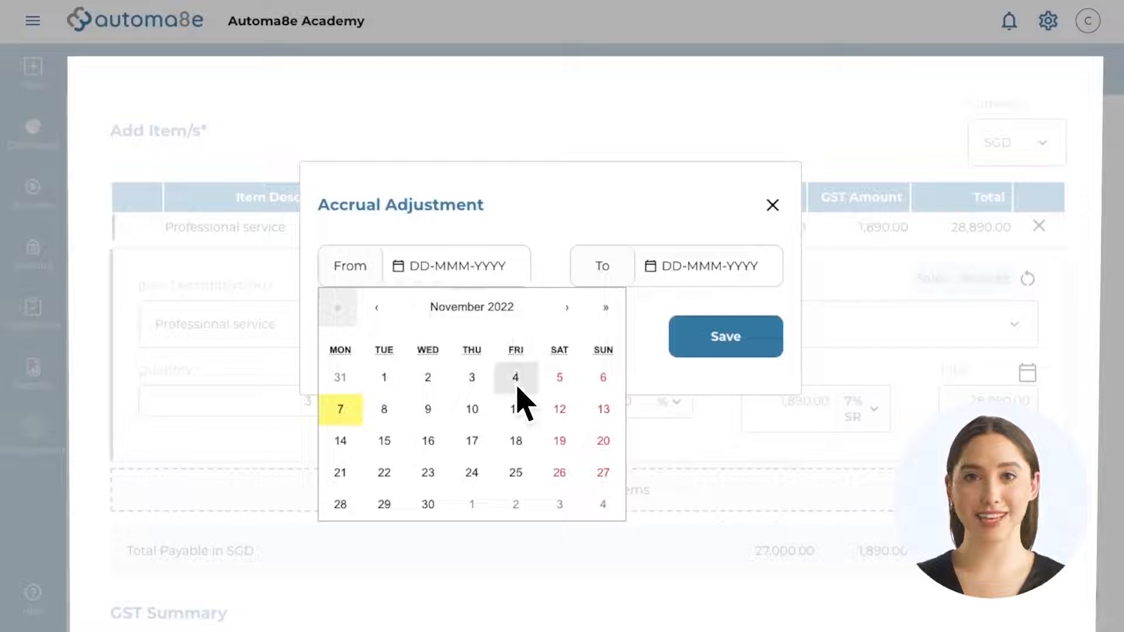
pyautogui.click(517, 387)
pyautogui.click(736, 344)
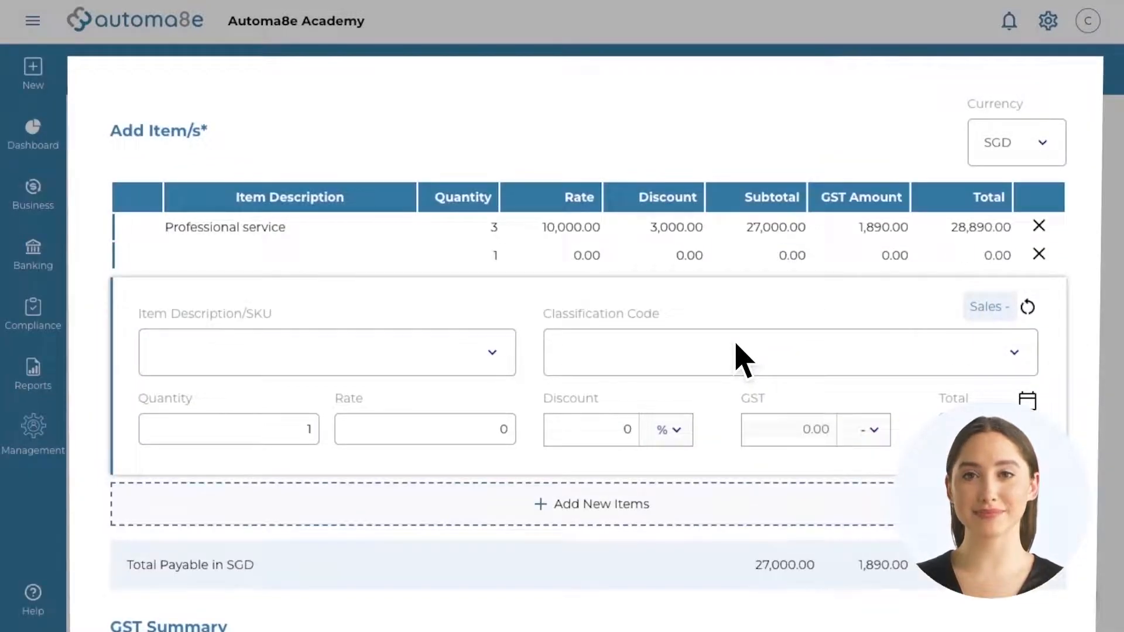
# Step: Add the Enhance your Sales Pitch and Selling Skills - 50 Pax item and switch currency to EUR
pyautogui.write('P')
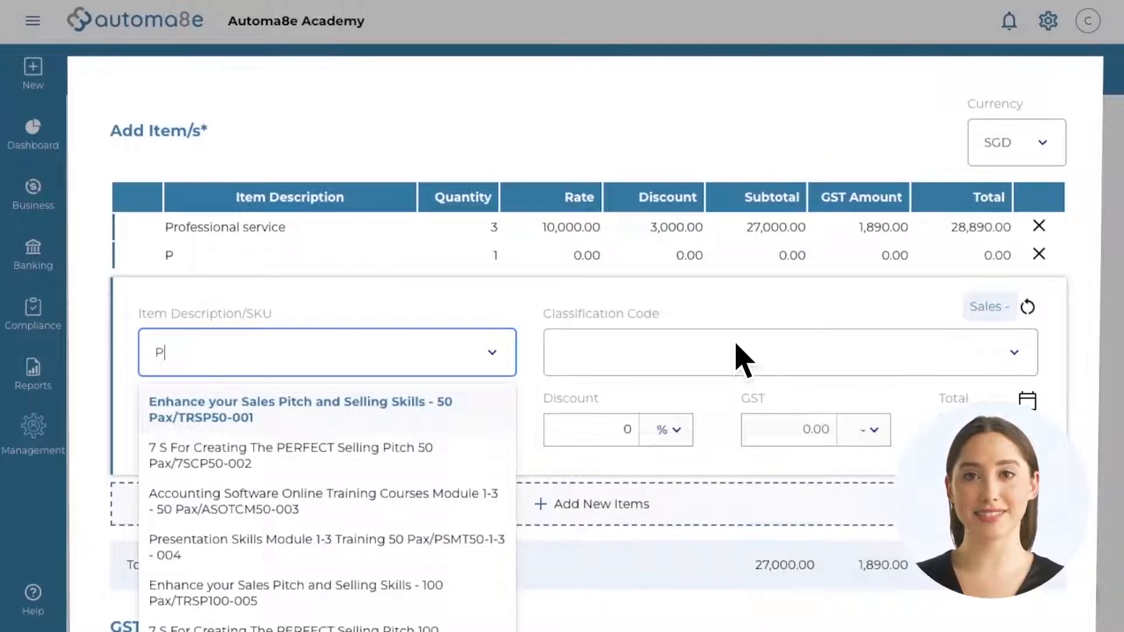
pyautogui.press('Return')
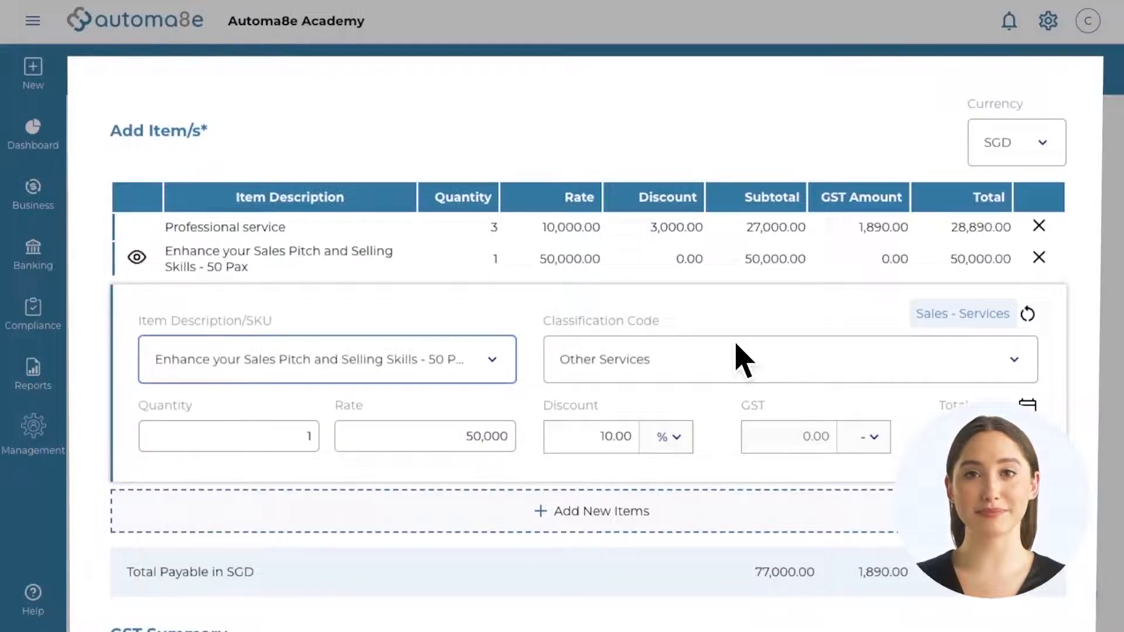
pyautogui.click(995, 153)
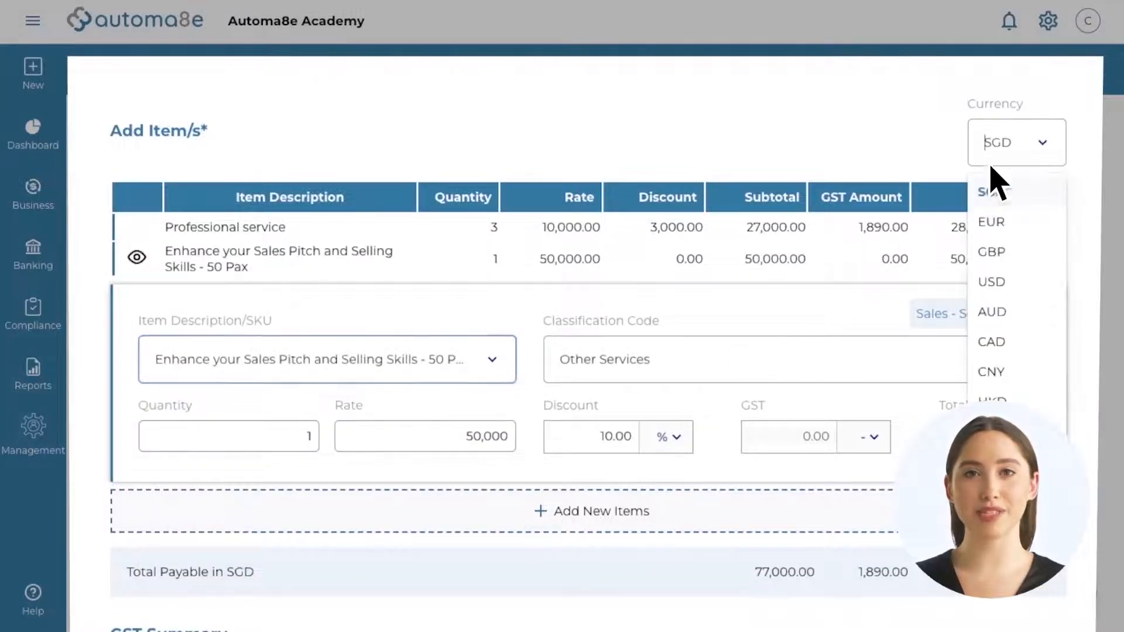
pyautogui.click(1031, 222)
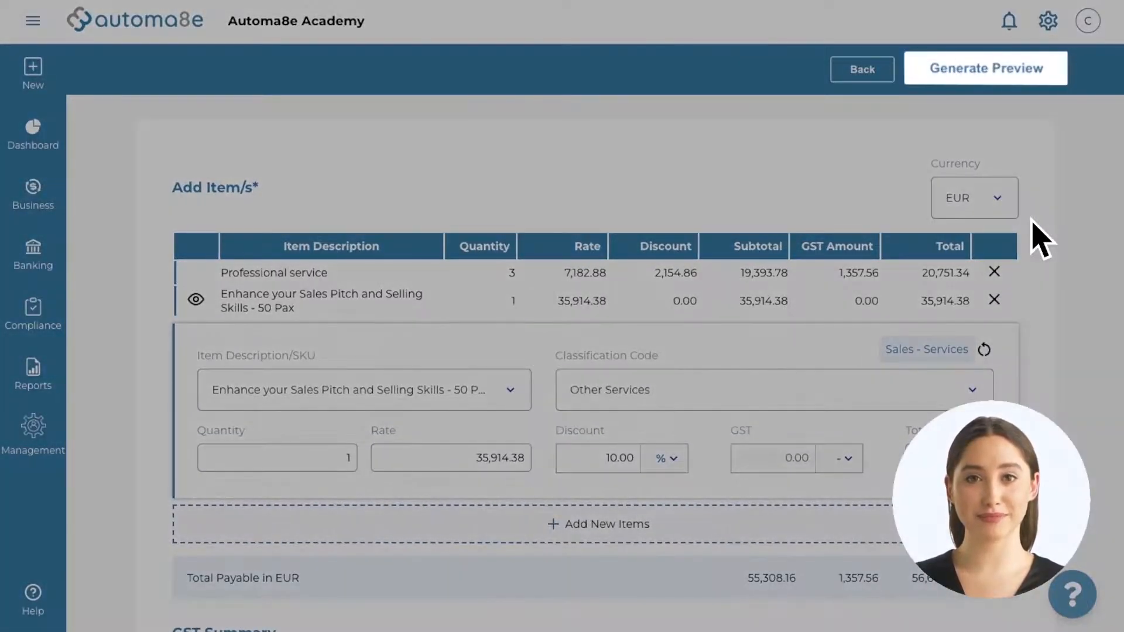
# Step: Preview the EUR 56,665.72 invoice, add a CC e-mail address, and save and send it
pyautogui.click(989, 76)
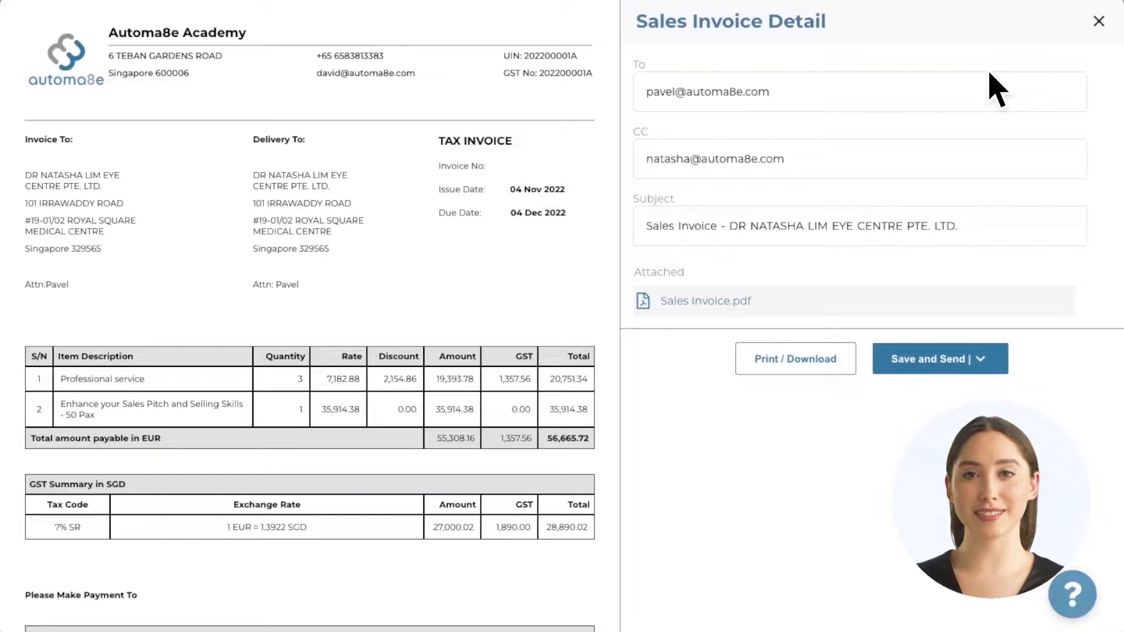
pyautogui.press('Tab')
pyautogui.hotkey('ctrl', 'a')
pyautogui.press('End')
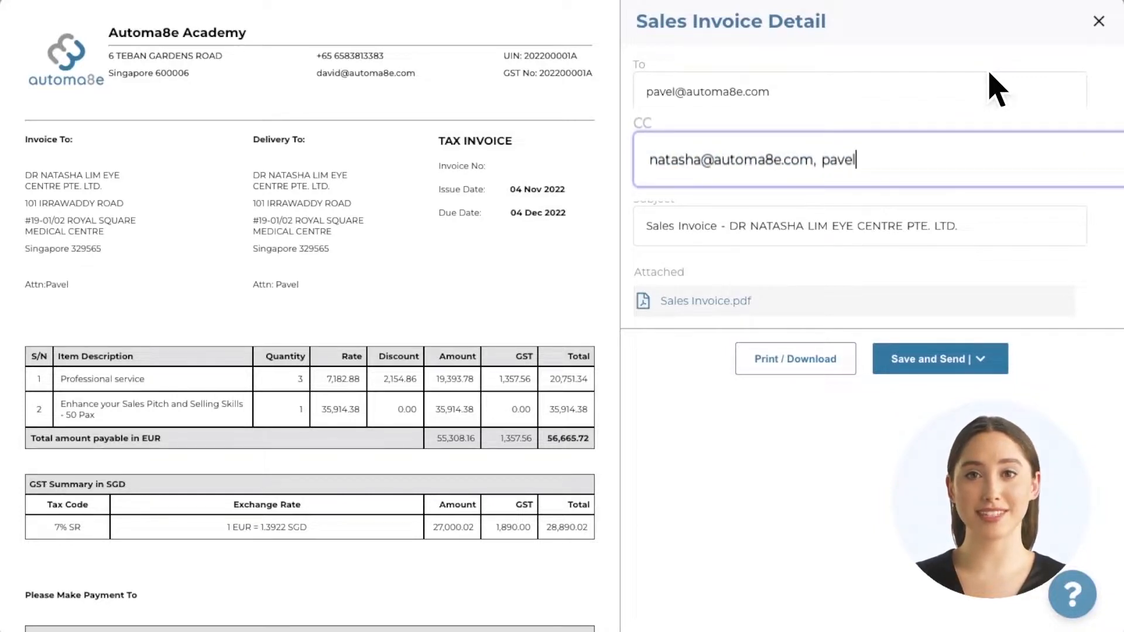
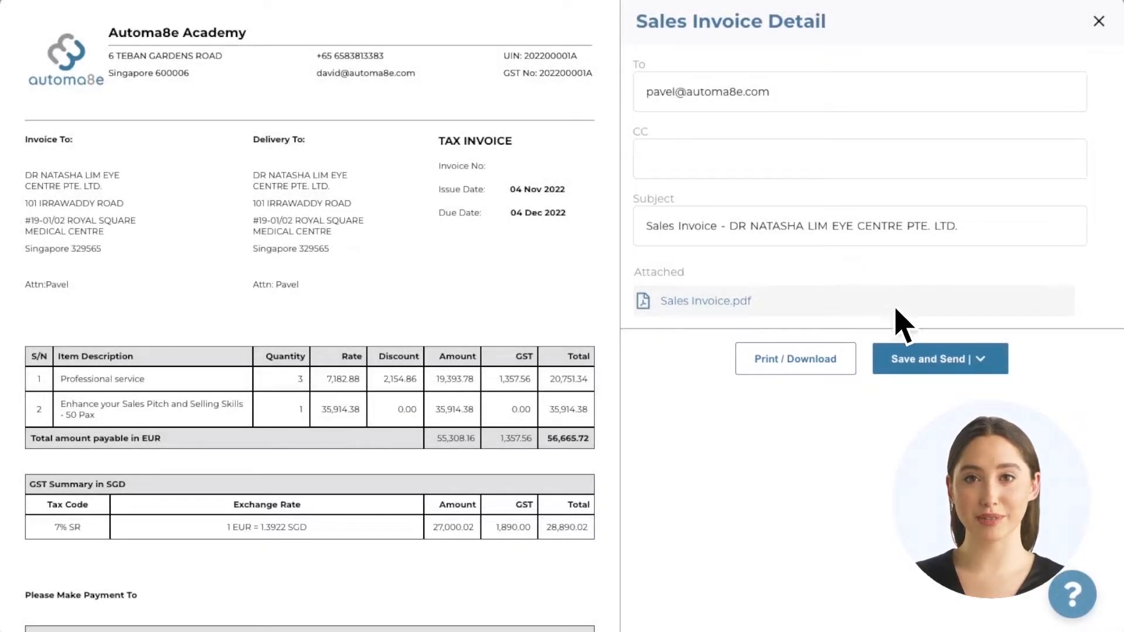
pyautogui.click(946, 367)
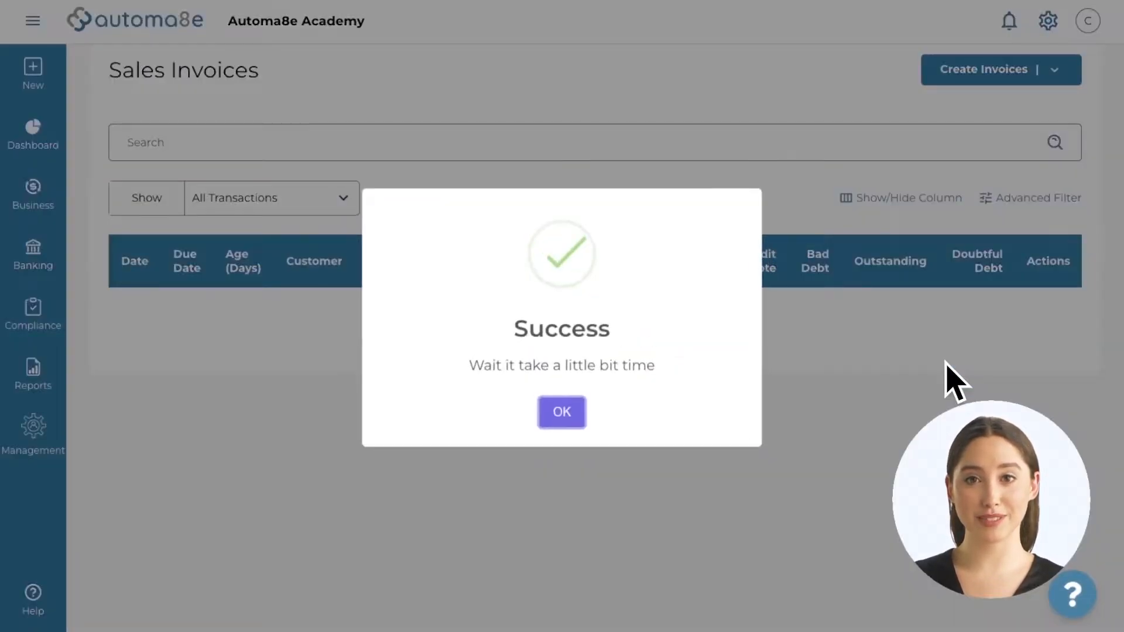